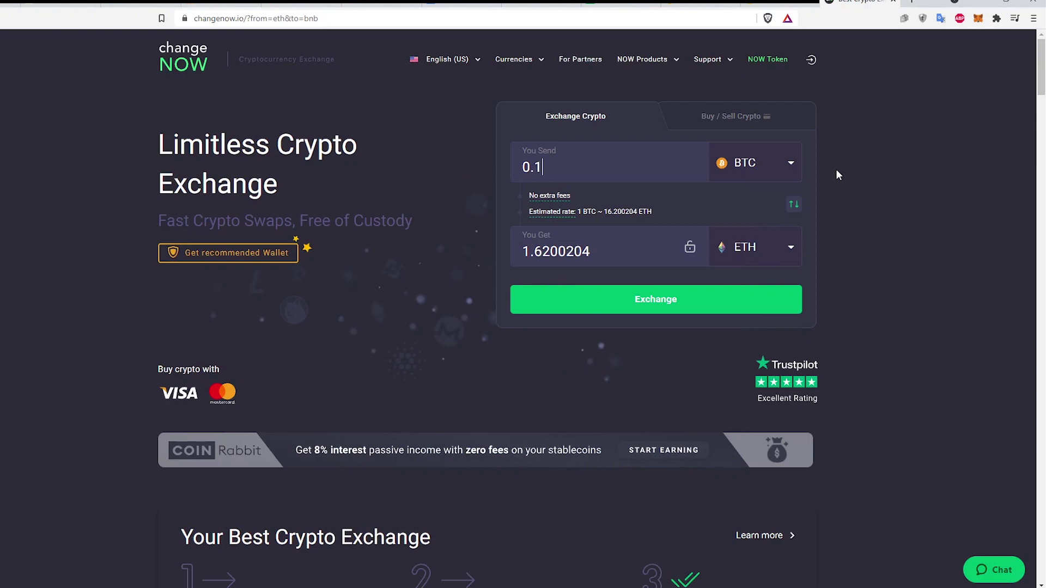
- Pair ETH with BNB (BSC) and enter .02 ETH, quoted at 0.1361103 BNB
{"action": "left_click", "coordinate": [780, 164]}
{"action": "left_click", "coordinate": [724, 260]}
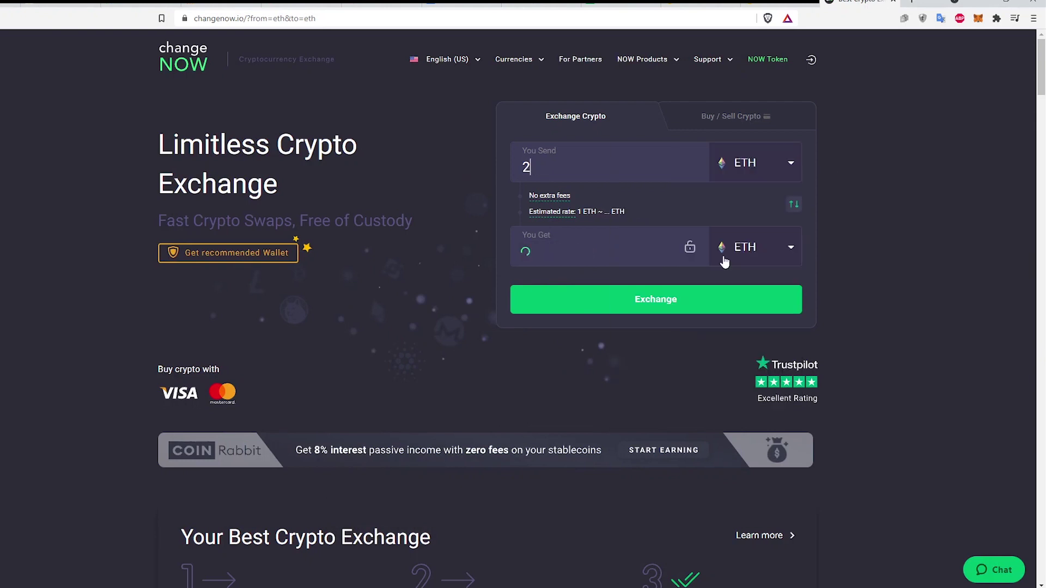
{"action": "left_click", "coordinate": [785, 250]}
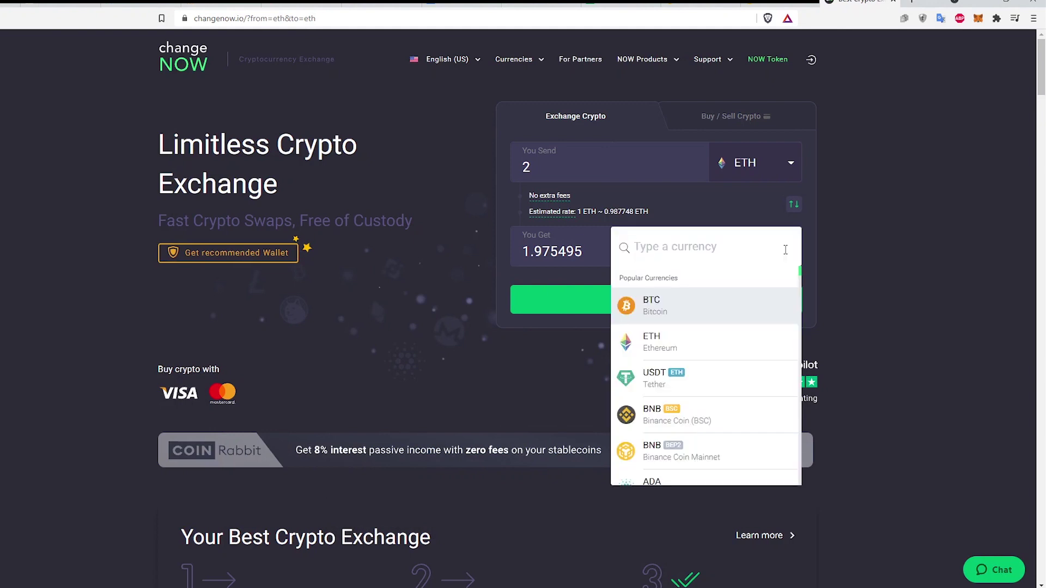
{"action": "left_click", "coordinate": [690, 420]}
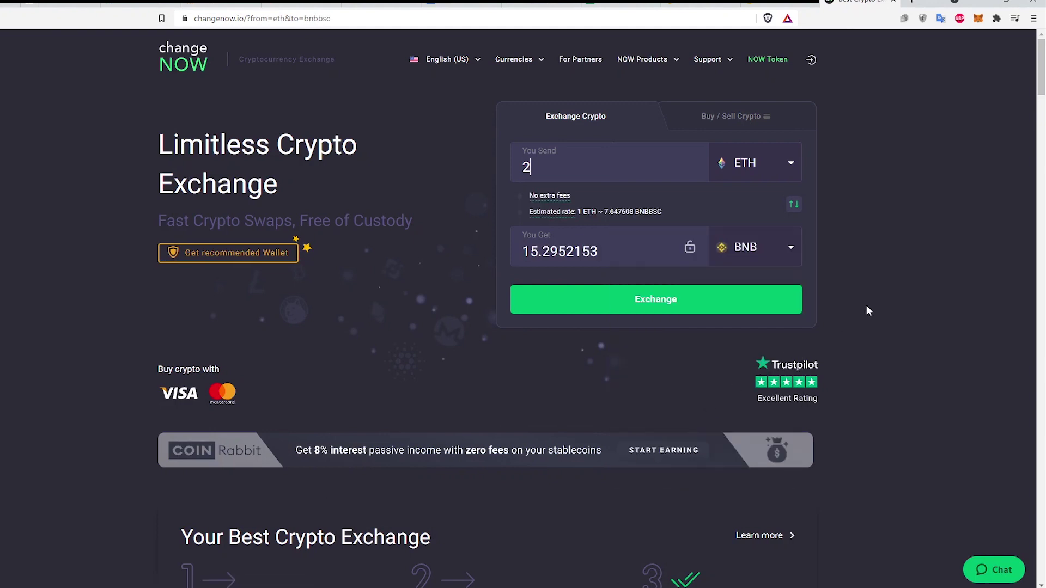
{"action": "key", "text": "BackSpace"}
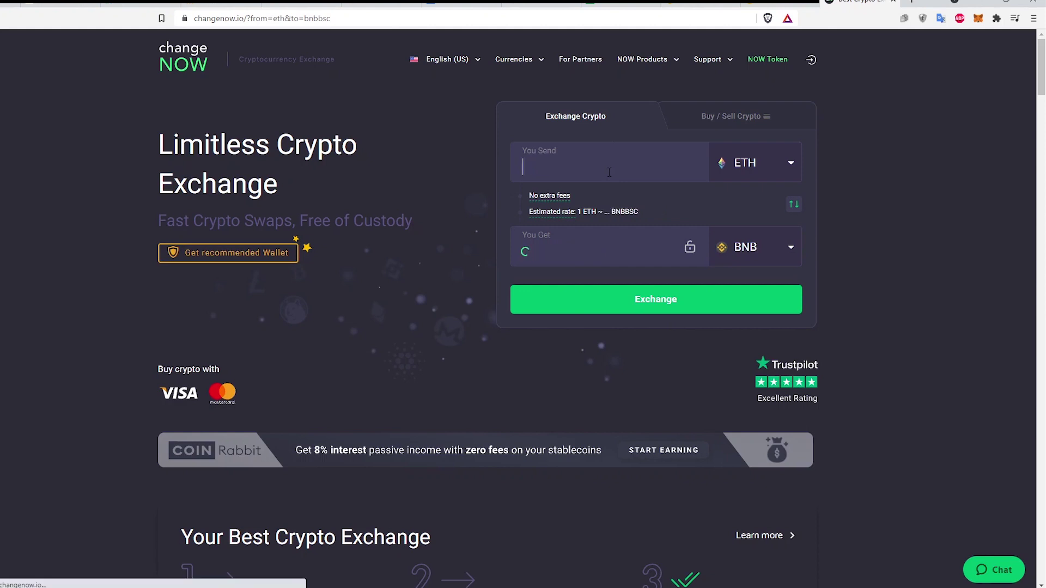
{"action": "type", "text": ".02"}
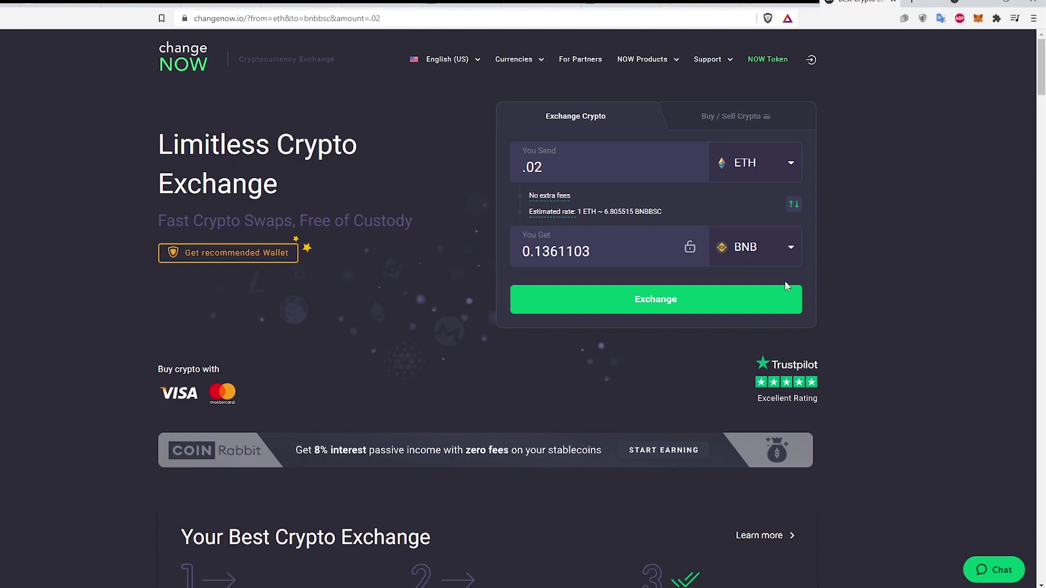
- Proceed to exchange details and copy the MetaMask address on Binance Smart Chain Mainnet
{"action": "left_click", "coordinate": [649, 308]}
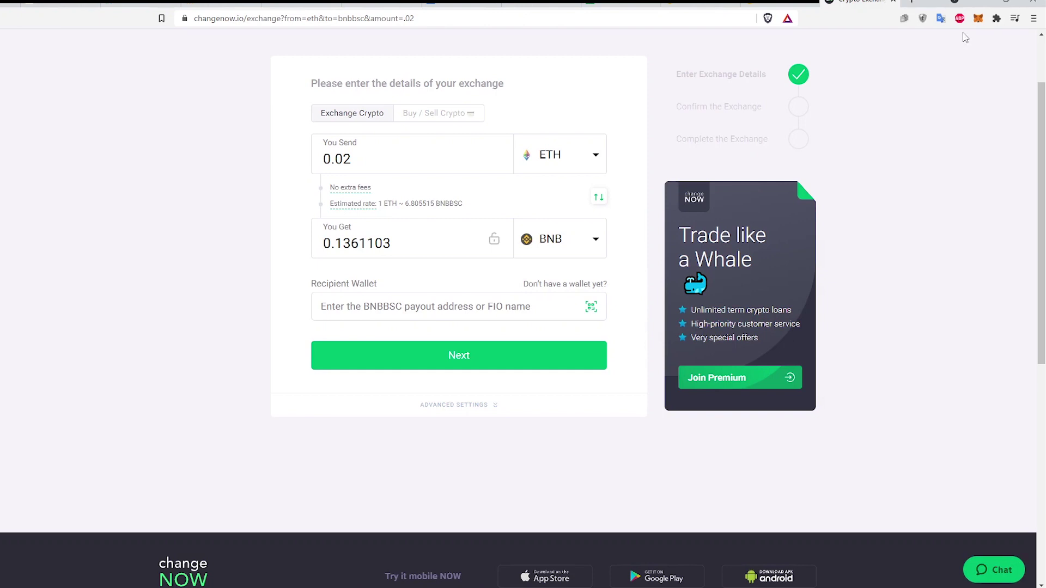
{"action": "left_click", "coordinate": [977, 21]}
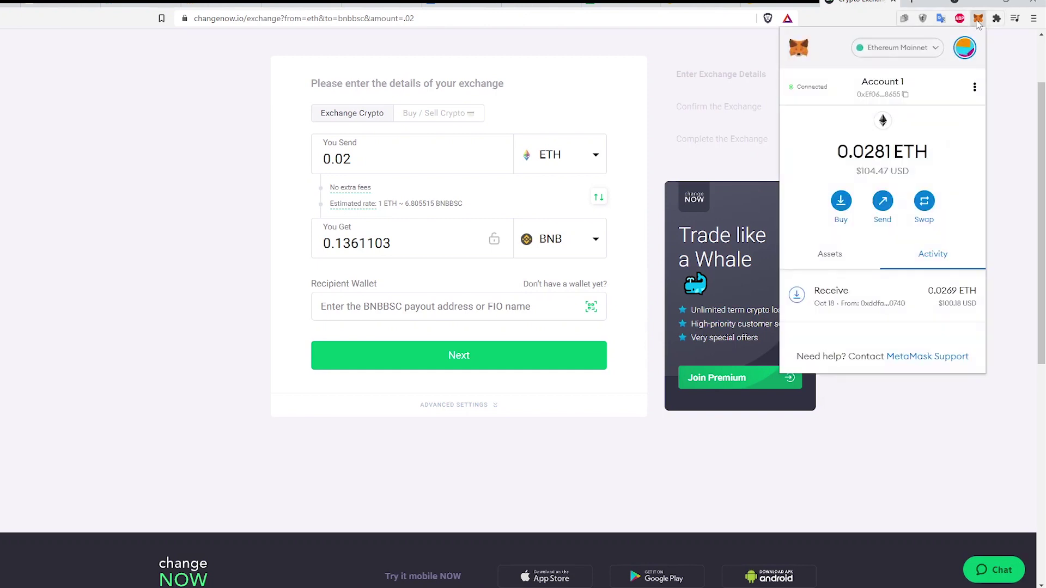
{"action": "left_click", "coordinate": [928, 50]}
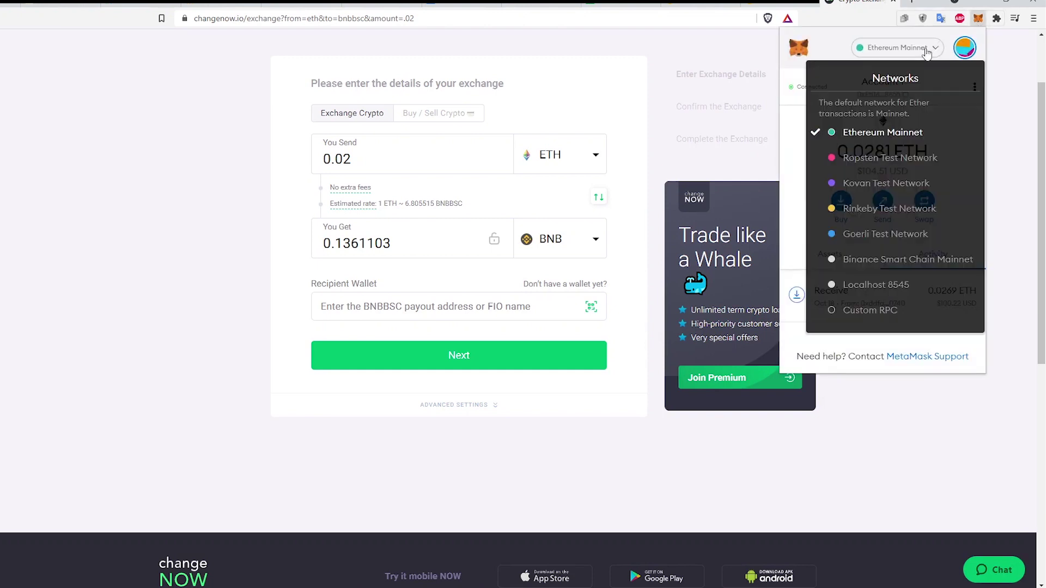
{"action": "left_click", "coordinate": [884, 263]}
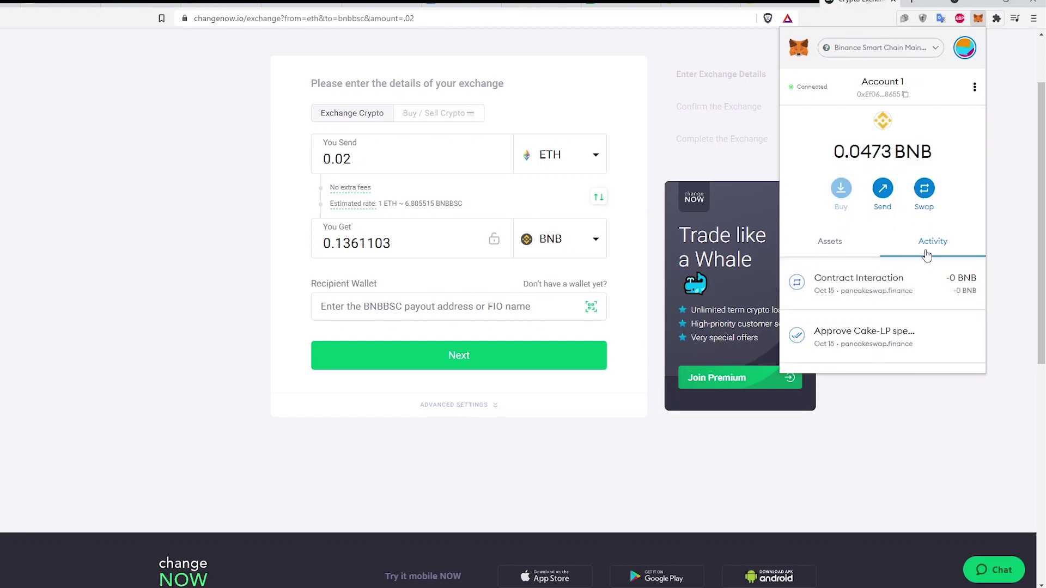
{"action": "left_click", "coordinate": [907, 99]}
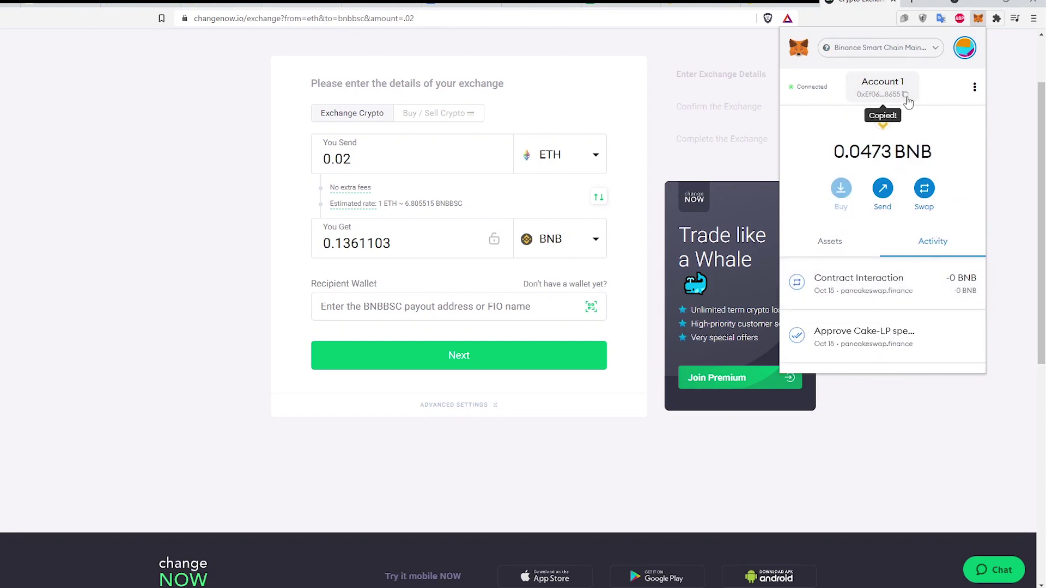
- Paste the copied BSC address into the Recipient Wallet field
{"action": "left_click", "coordinate": [635, 289]}
{"action": "left_click", "coordinate": [461, 307]}
{"action": "key", "text": "ctrl+v"}
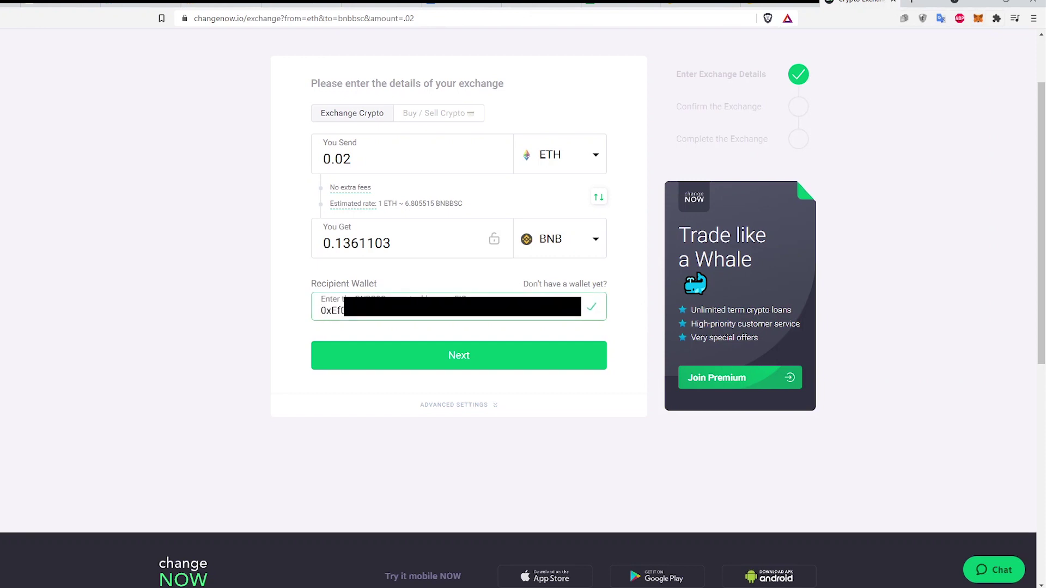
- Confirm the exchange, then try the browser-wallet deposit, which shows a wrong-network warning
{"action": "left_click", "coordinate": [462, 370]}
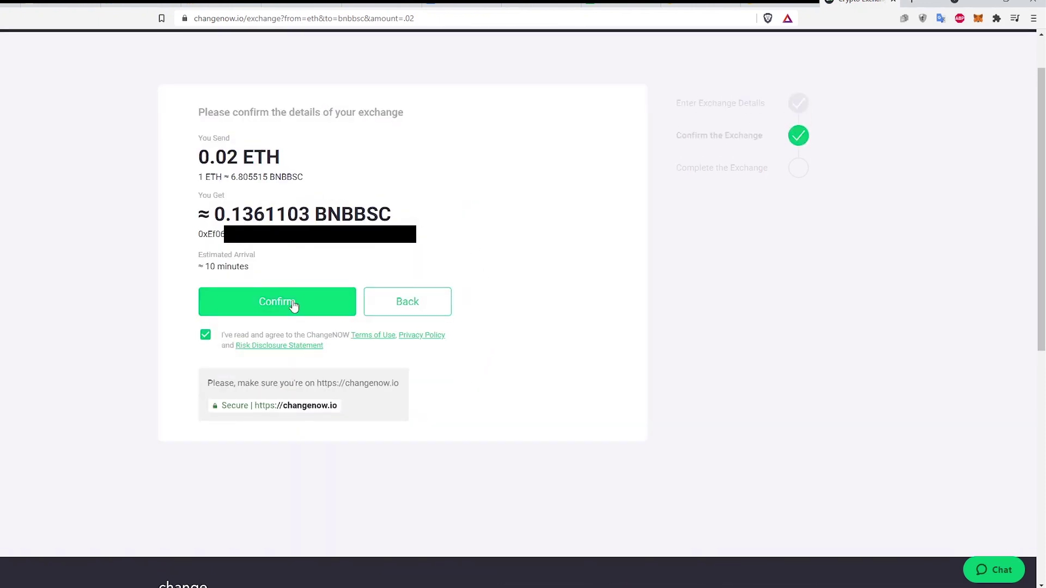
{"action": "left_click", "coordinate": [293, 305]}
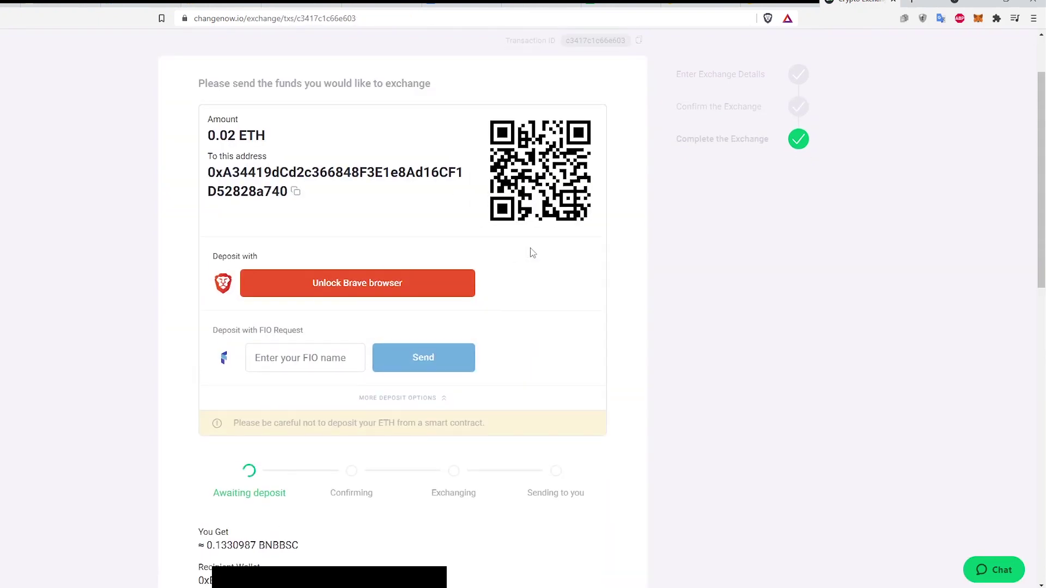
{"action": "left_click", "coordinate": [386, 296]}
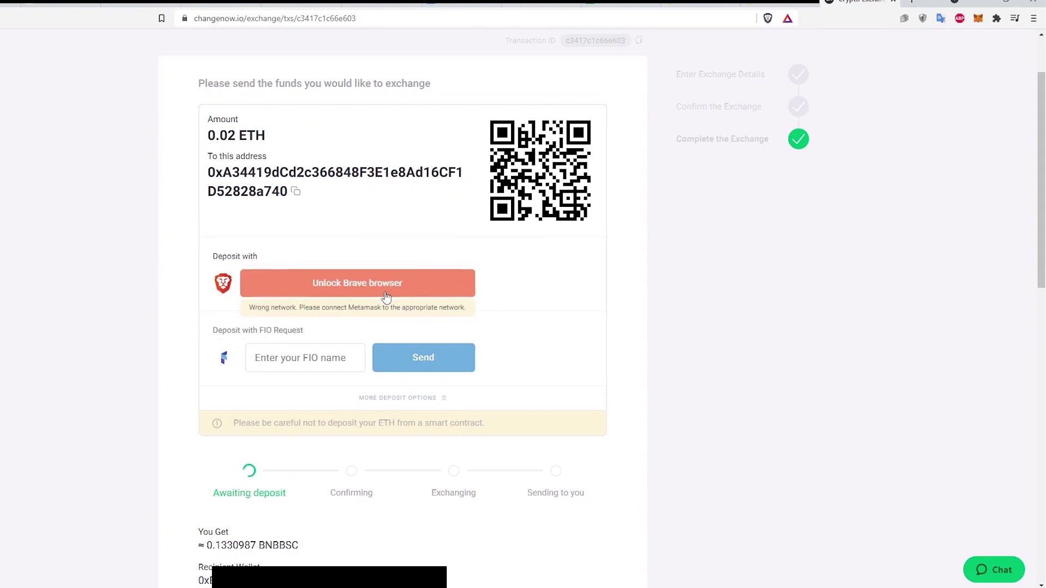
{"action": "left_click_drag", "start_coordinate": [249, 308], "coordinate": [524, 307]}
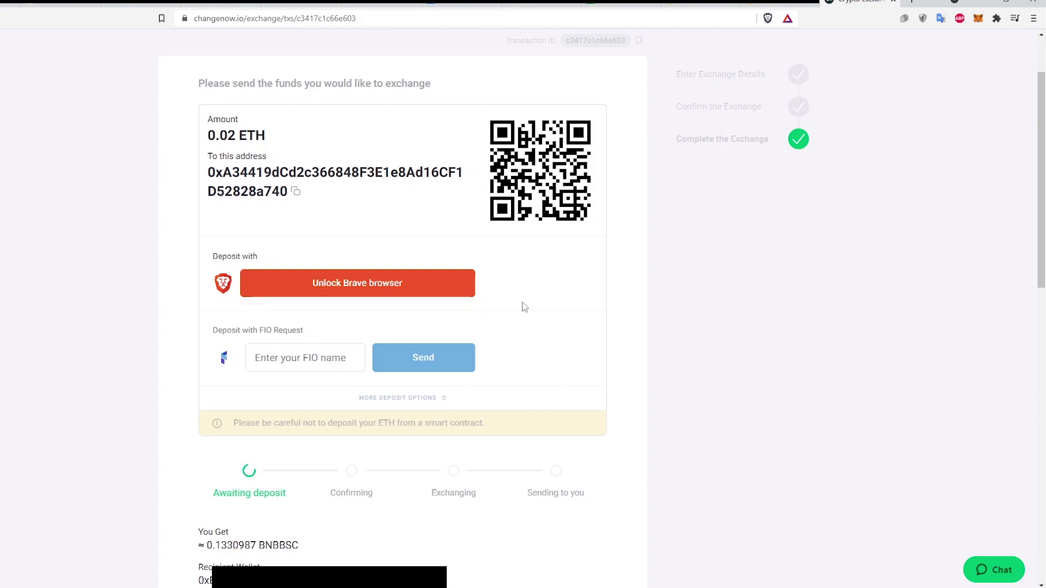
- Switch MetaMask to Ethereum Mainnet and connect the browser wallet for depositing
{"action": "left_click", "coordinate": [979, 21]}
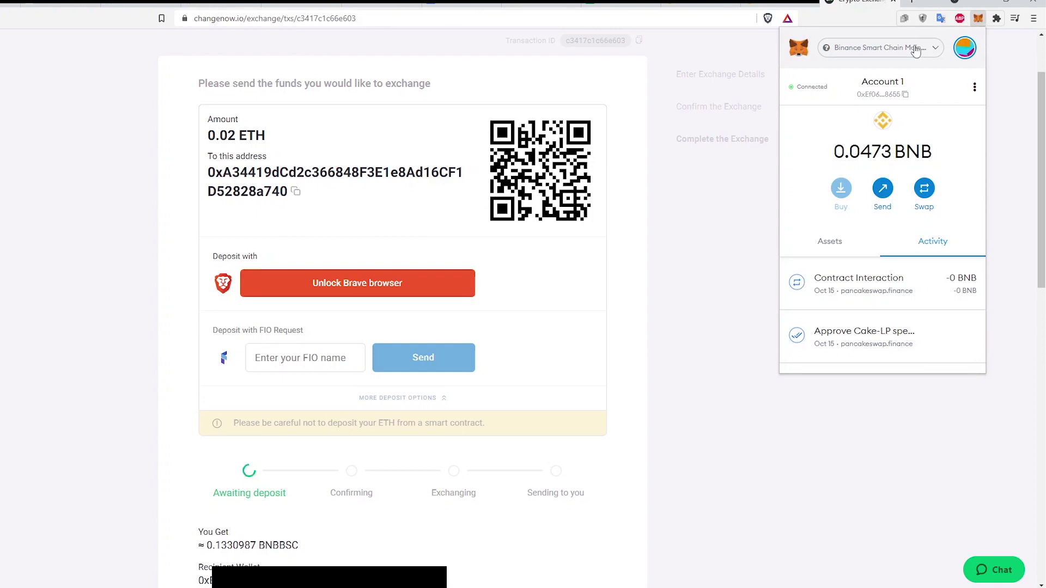
{"action": "left_click", "coordinate": [918, 49]}
{"action": "left_click", "coordinate": [899, 140]}
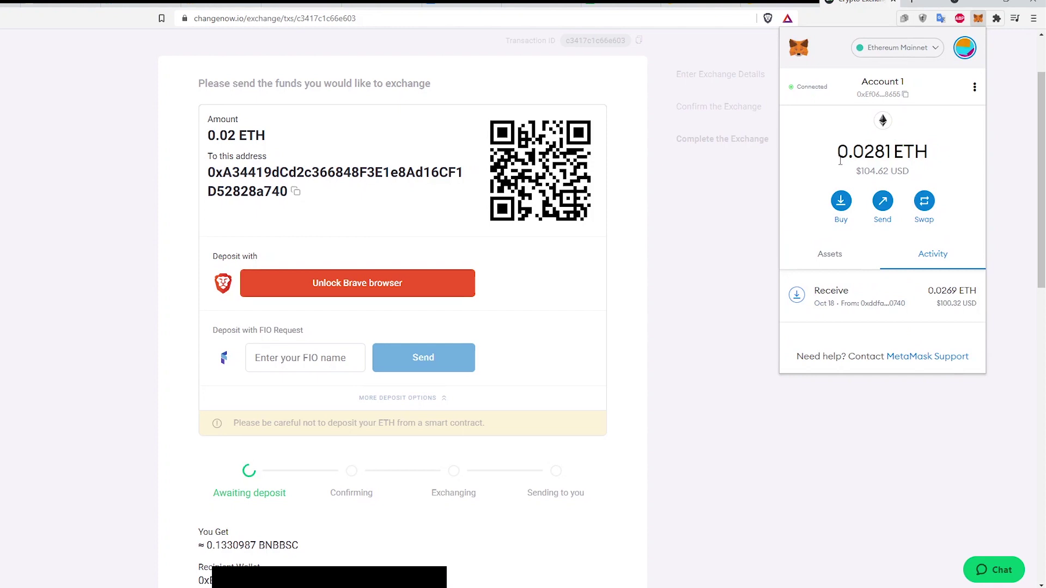
{"action": "left_click", "coordinate": [582, 326]}
{"action": "left_click", "coordinate": [442, 287]}
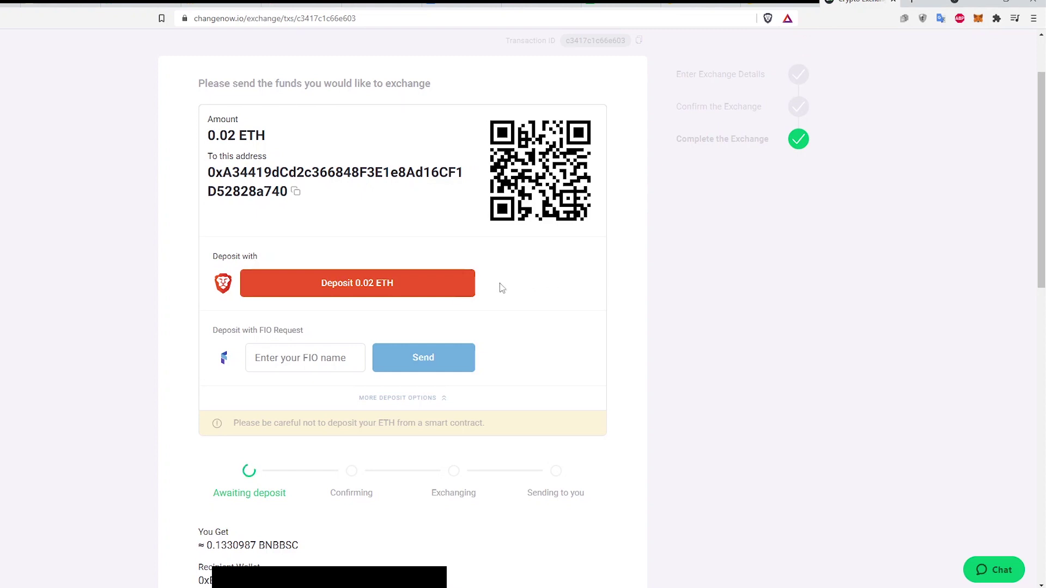
- Deposit 0.02 ETH from MetaMask and approve the transaction until the exchange succeeds
{"action": "left_click", "coordinate": [418, 287]}
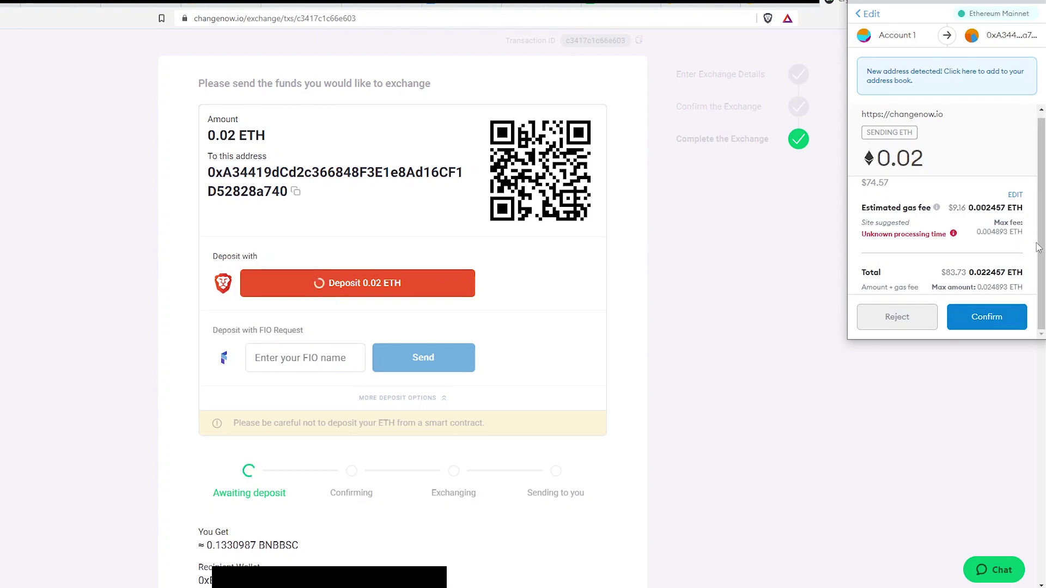
{"action": "scroll", "coordinate": [1036, 247], "scroll_direction": "down", "scroll_amount": 1}
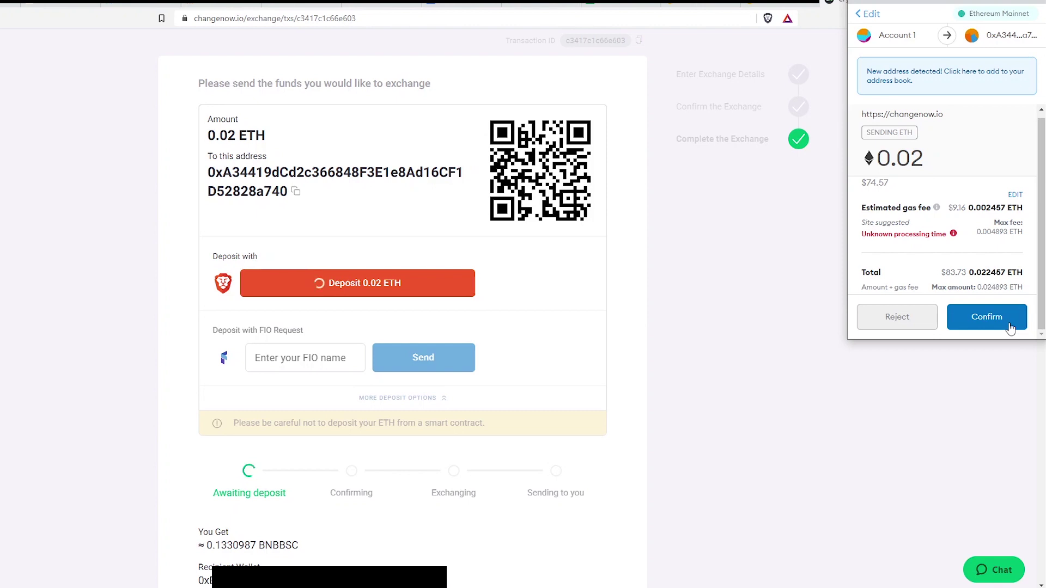
{"action": "left_click", "coordinate": [1011, 325]}
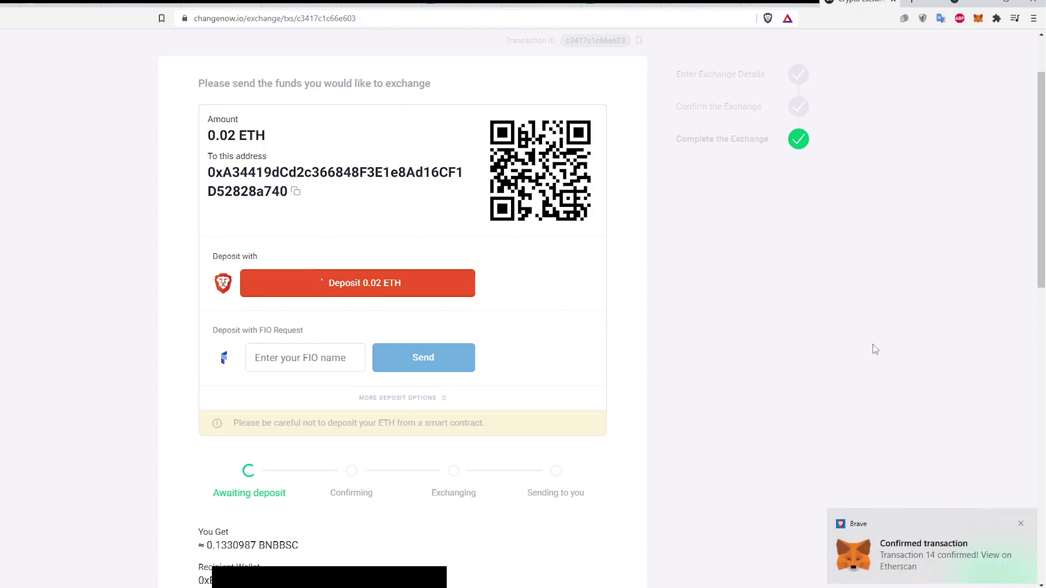
{"action": "left_click", "coordinate": [977, 20]}
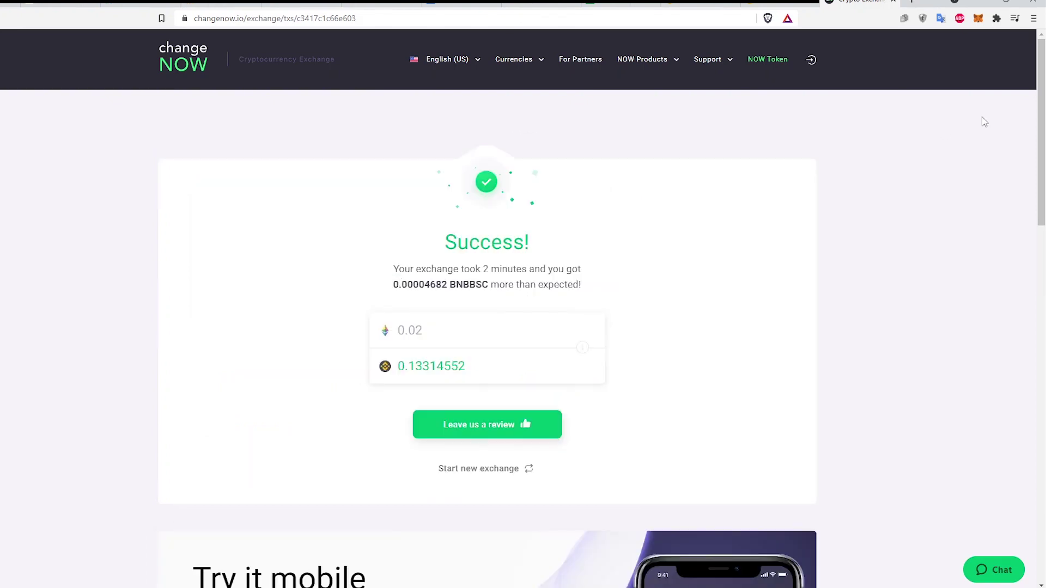
- Check the 0.1805 BNB balance in MetaMask and view the BNB transaction history
{"action": "left_click", "coordinate": [978, 20]}
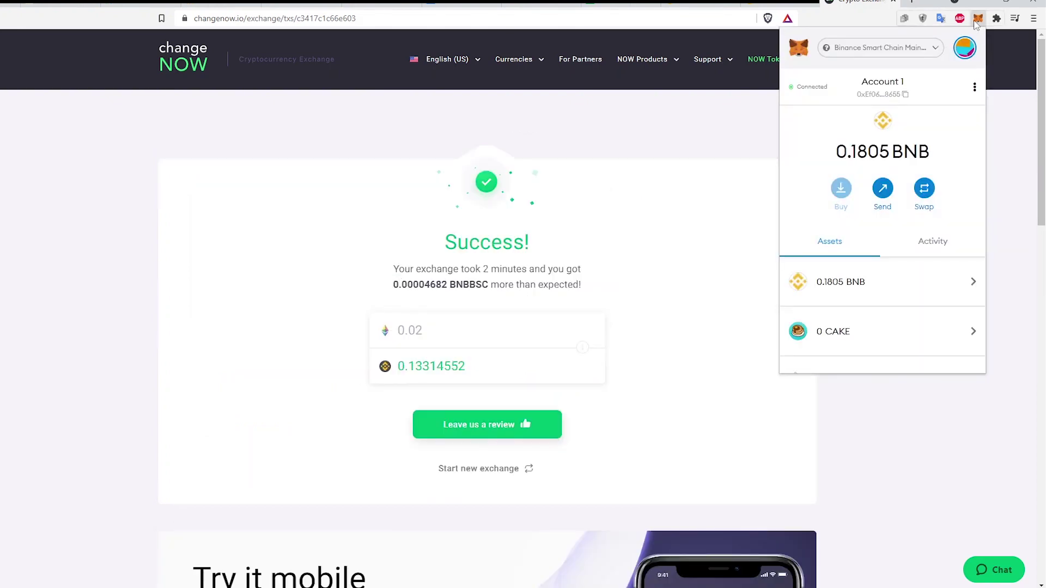
{"action": "left_click_drag", "start_coordinate": [836, 151], "coordinate": [931, 152]}
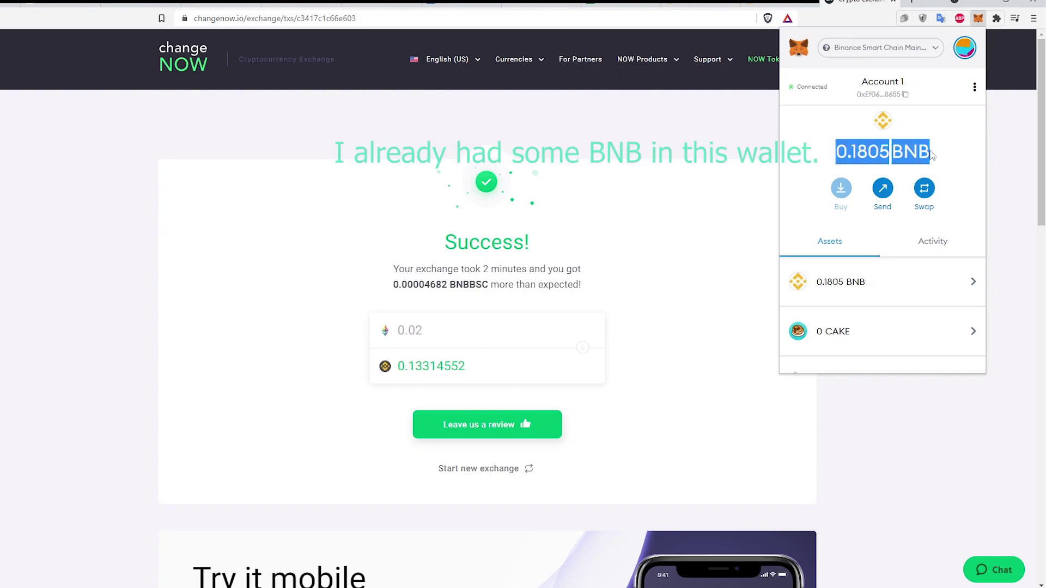
{"action": "left_click", "coordinate": [937, 164]}
{"action": "left_click", "coordinate": [954, 286]}
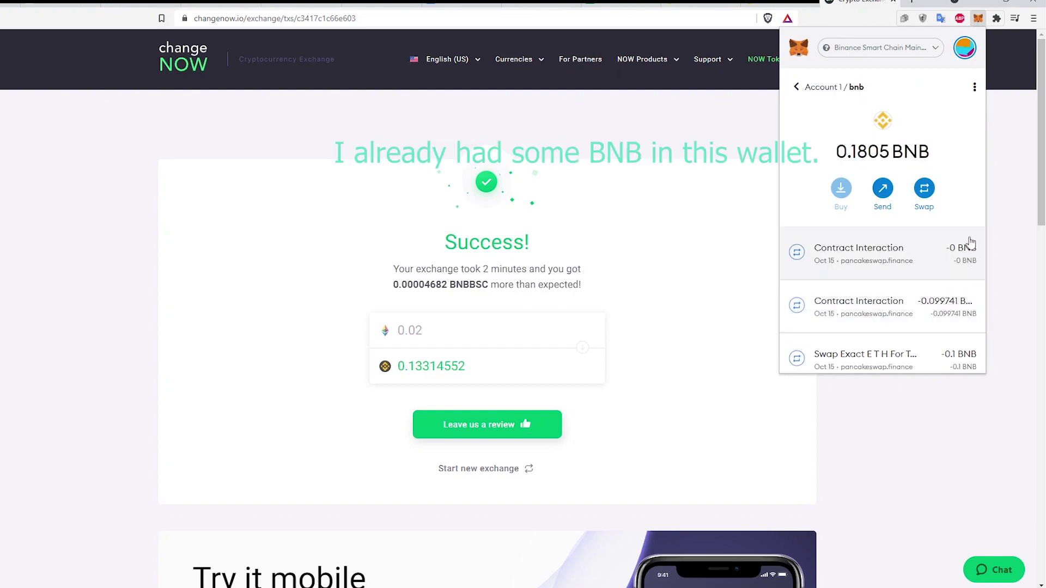